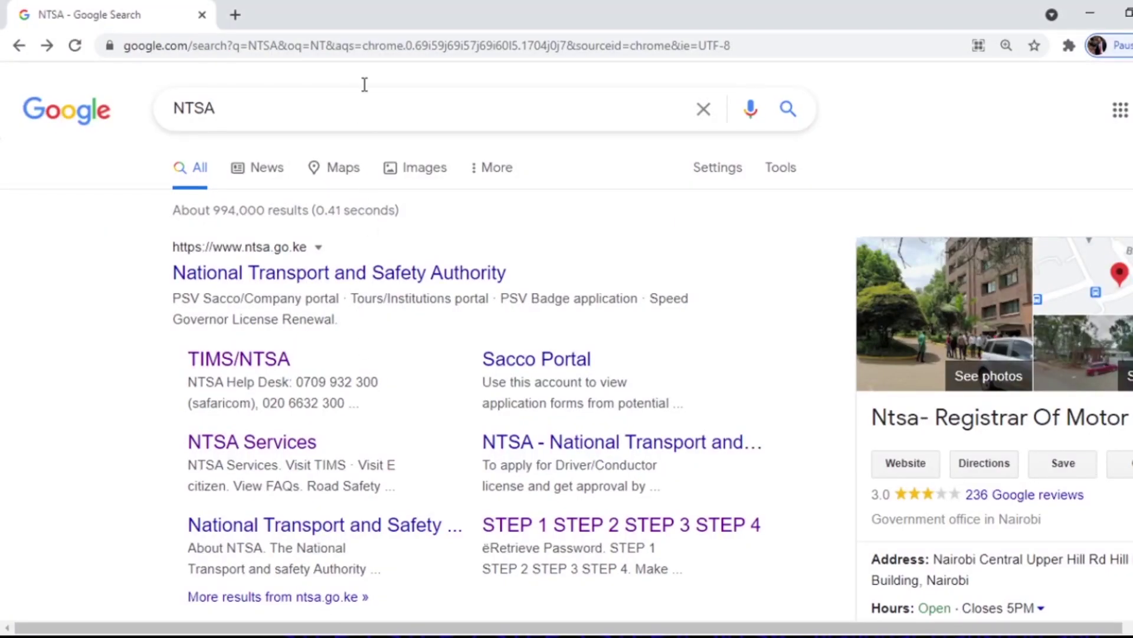
# Rerun the Google search for NTSA from the search box
pyautogui.click(334, 116)
pyautogui.press('Return')
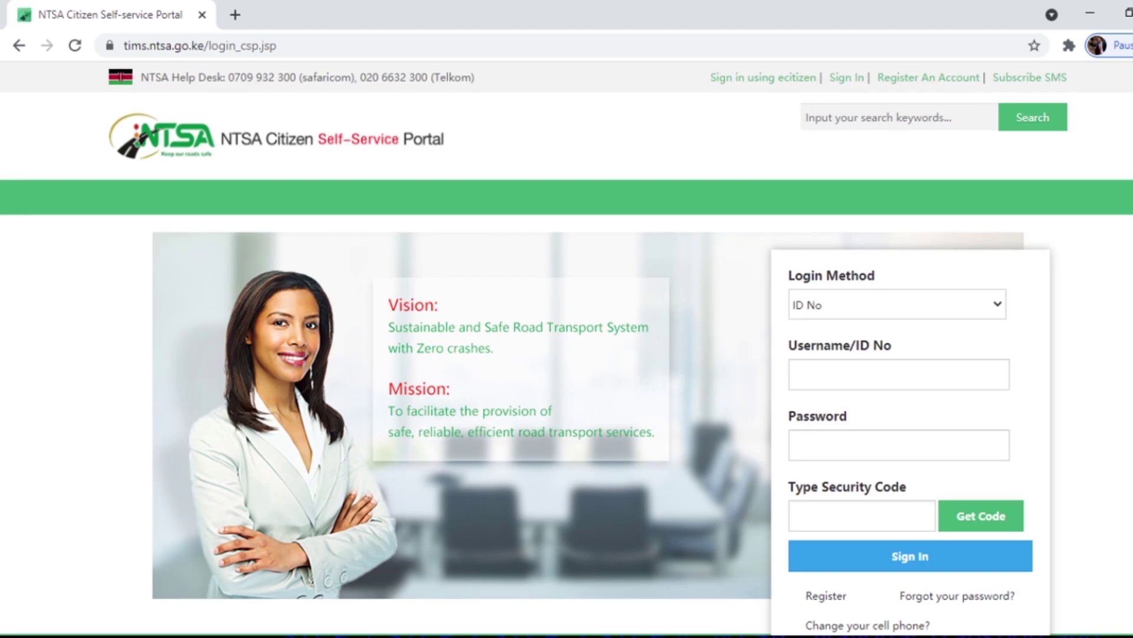
# Enter the saved ID number and the account password on the TIMS login form
pyautogui.scroll(-1, 567, 349)
pyautogui.scroll(1, 566, 349)
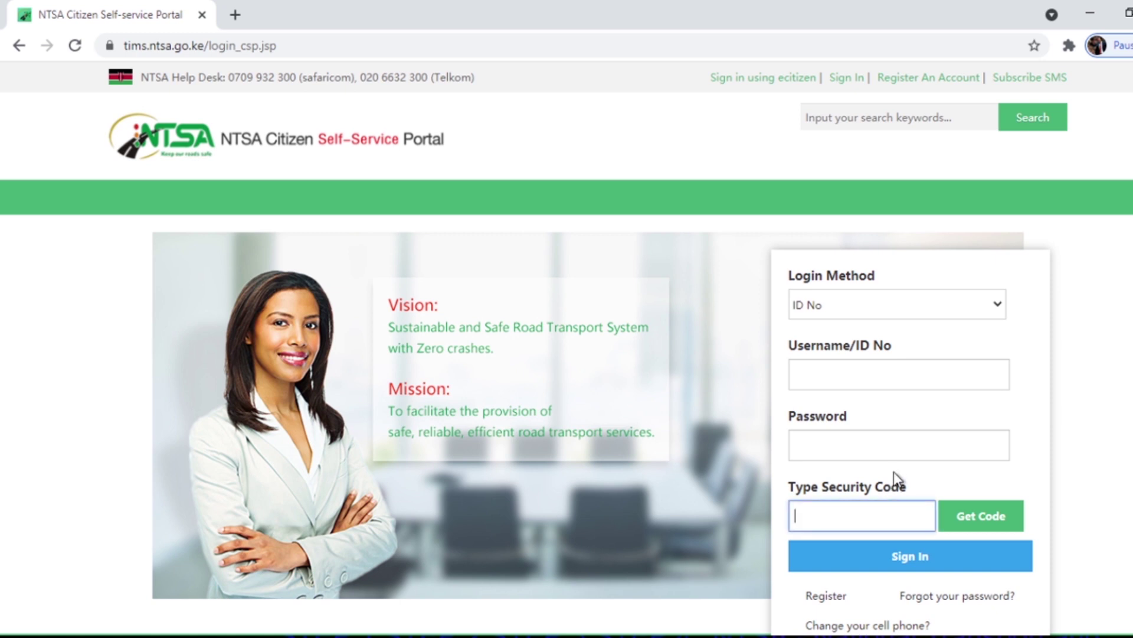
pyautogui.click(745, 378)
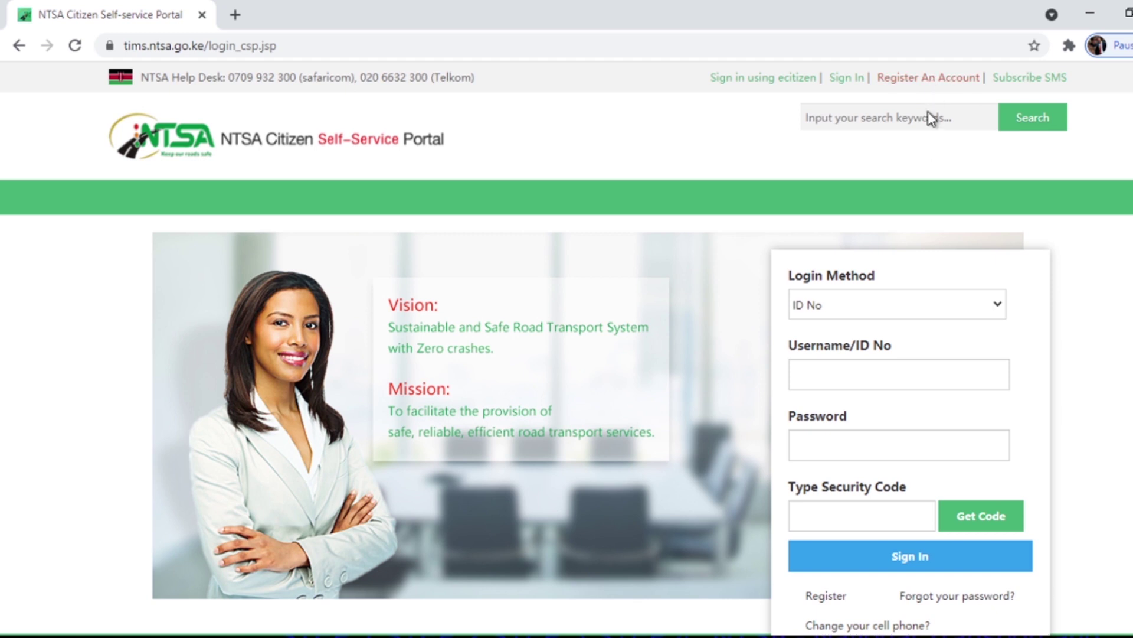
pyautogui.click(872, 369)
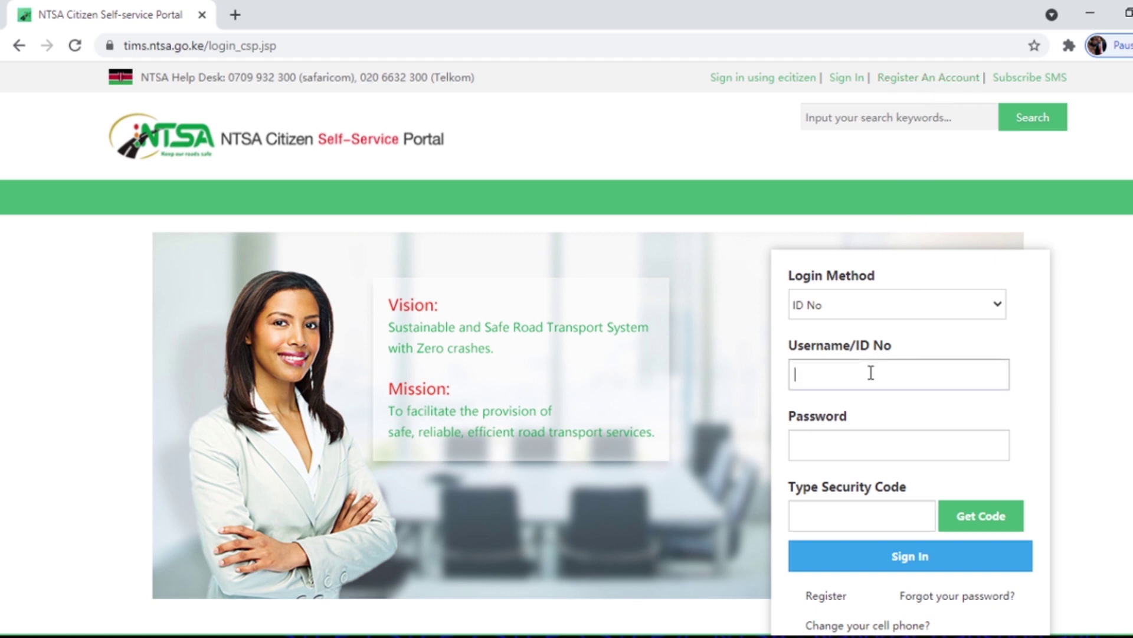
pyautogui.click(827, 449)
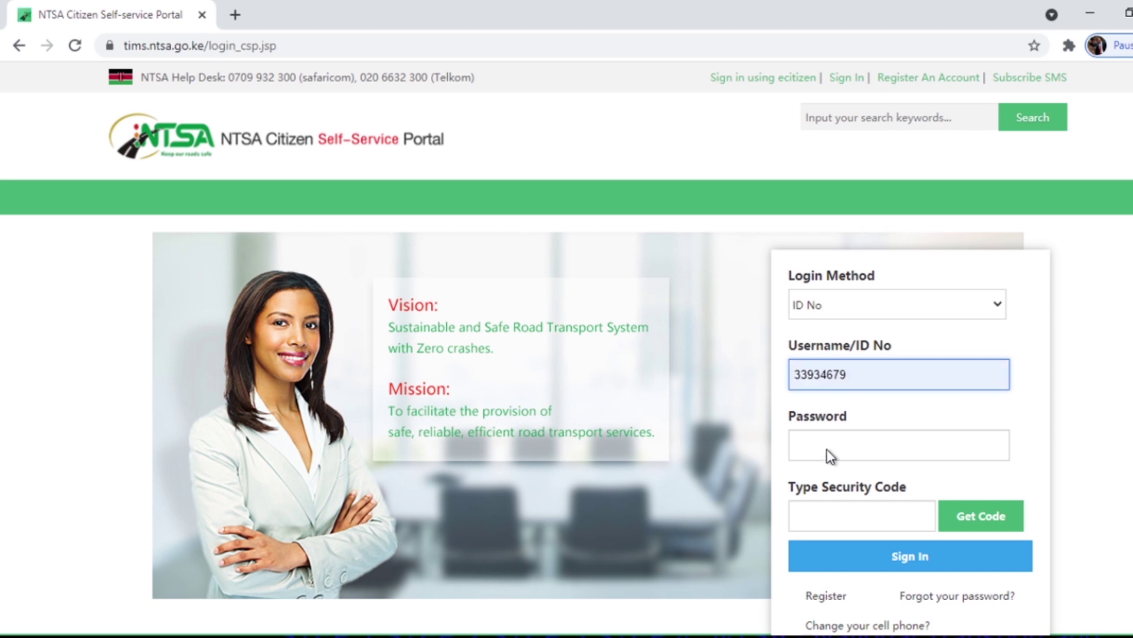
pyautogui.click(822, 447)
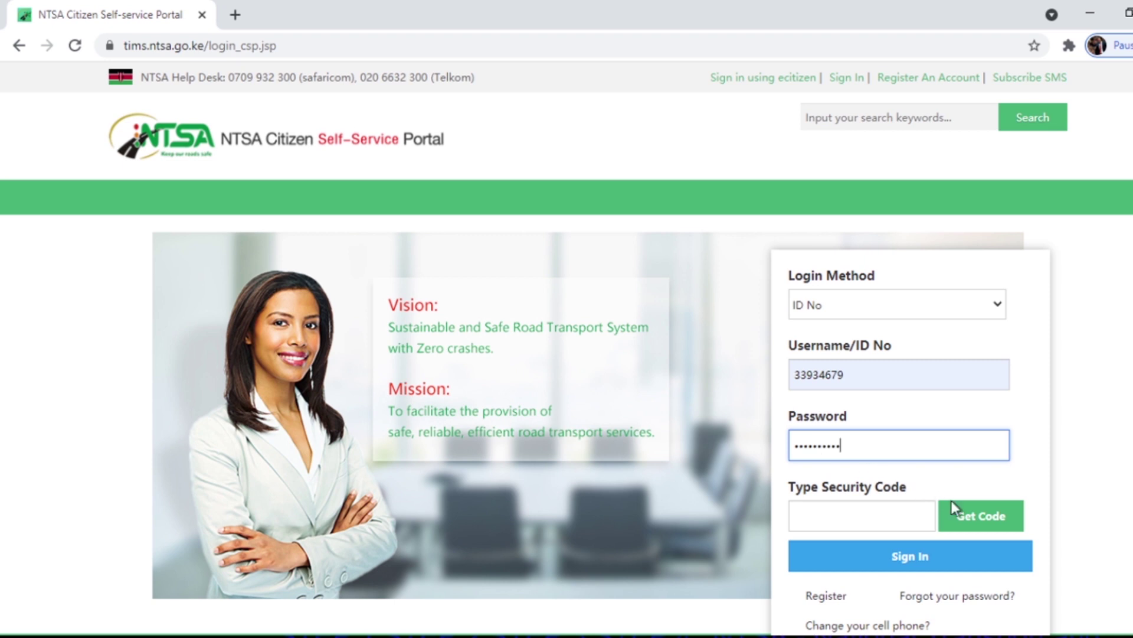
# Request an SMS security code, enter the received code, and sign in
pyautogui.click(962, 518)
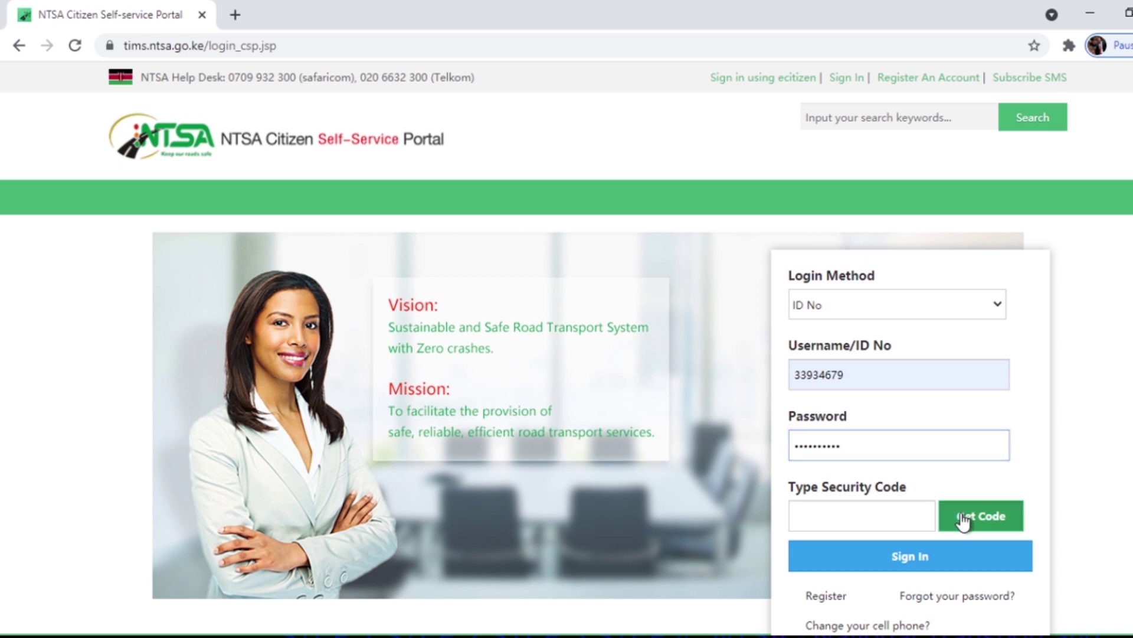
pyautogui.click(961, 517)
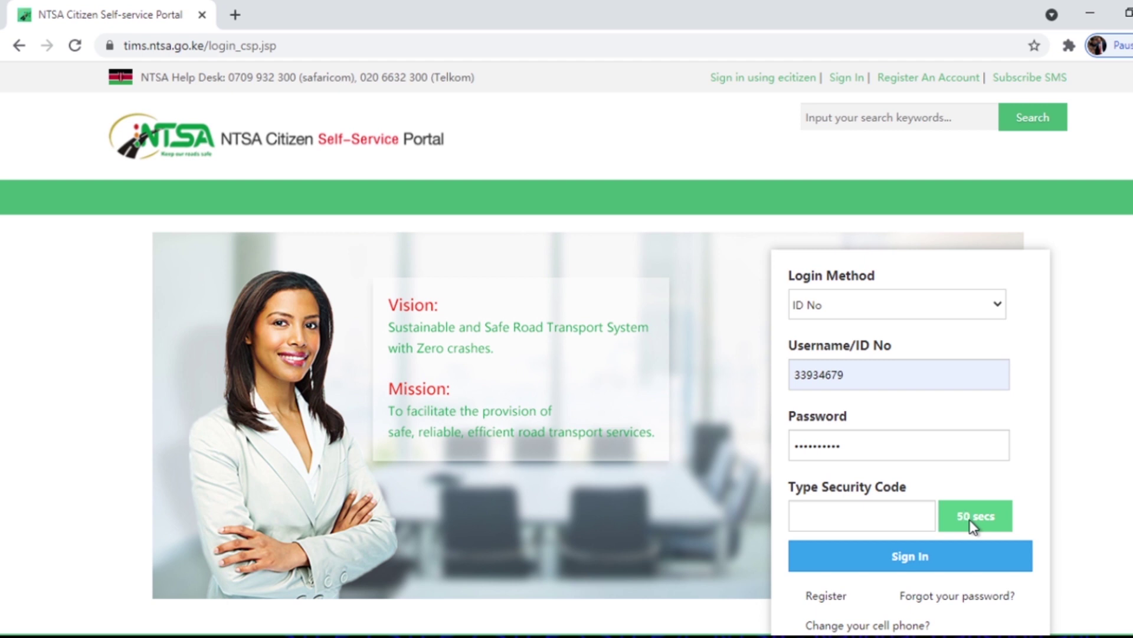
pyautogui.click(878, 520)
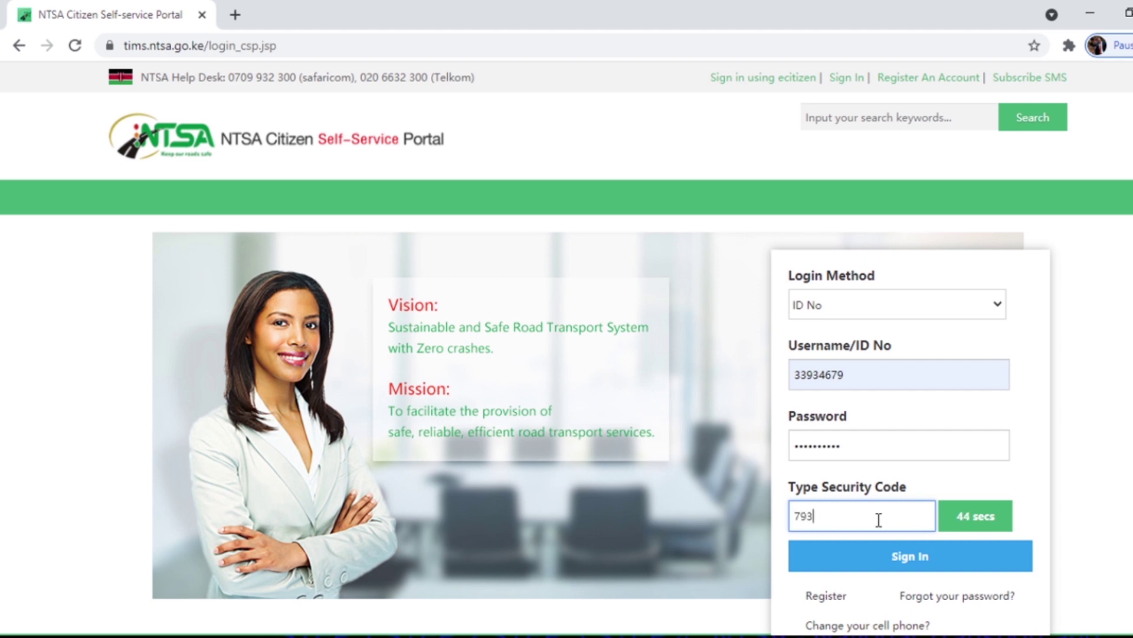
pyautogui.click(895, 566)
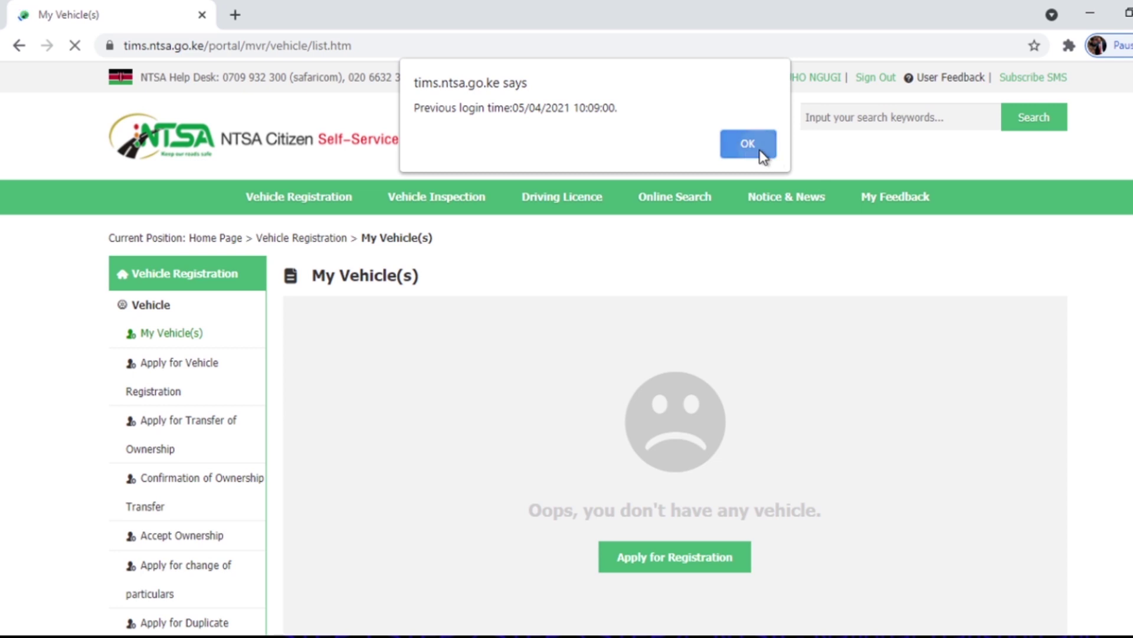
# Dismiss the previous-login notice and view My DL details showing licence type [B,C,C1]
pyautogui.click(753, 144)
pyautogui.scroll(-3, 567, 348)
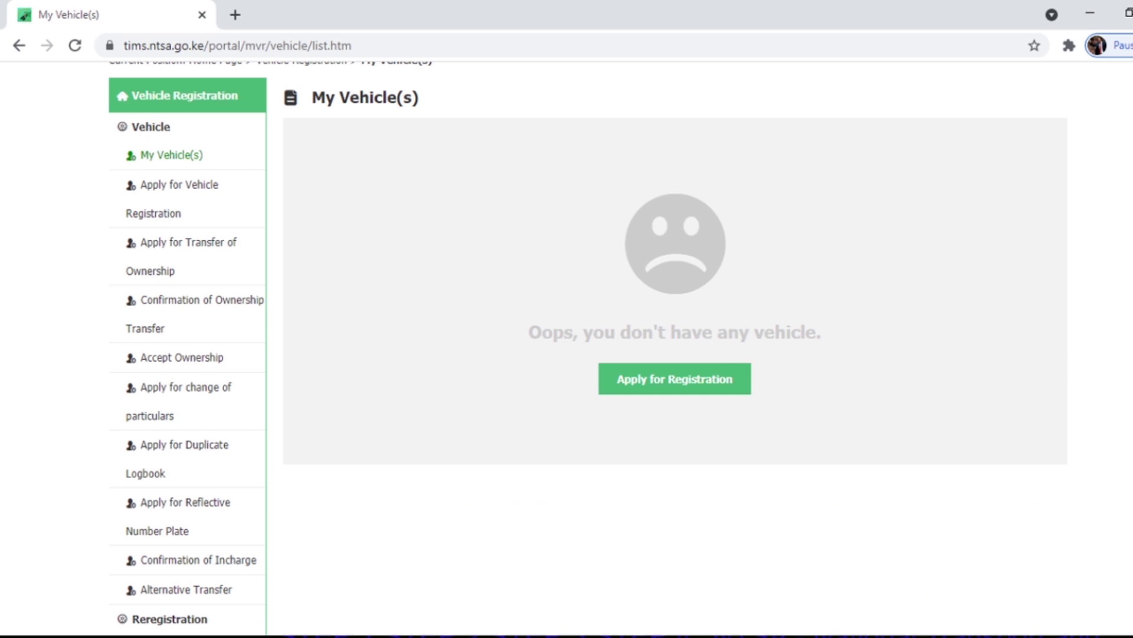
pyautogui.scroll(3, 566, 348)
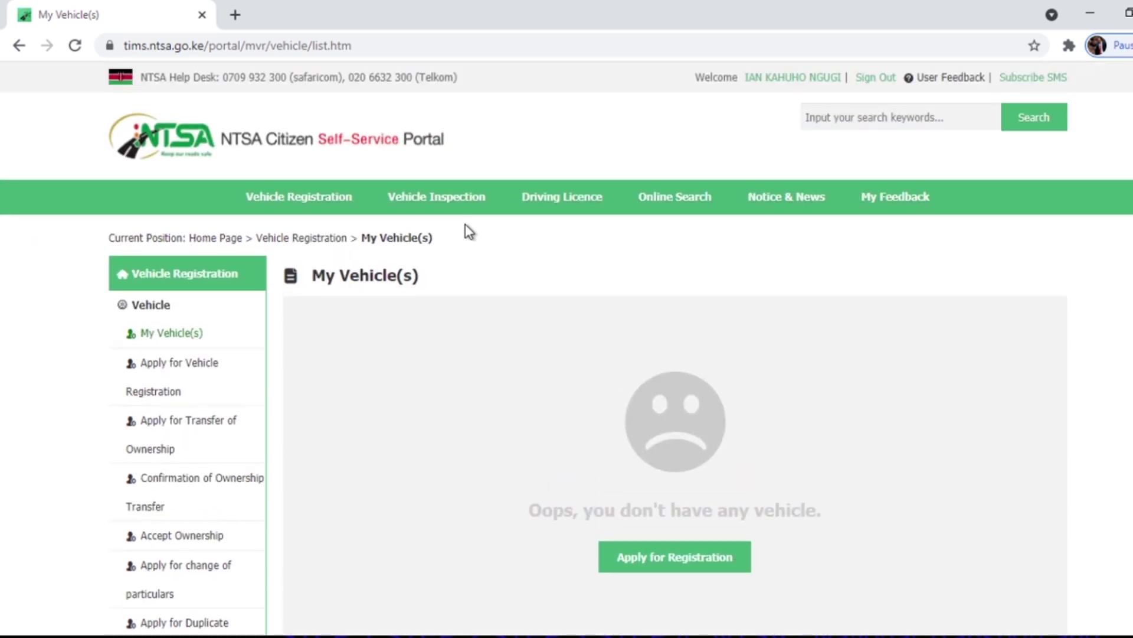
pyautogui.click(588, 206)
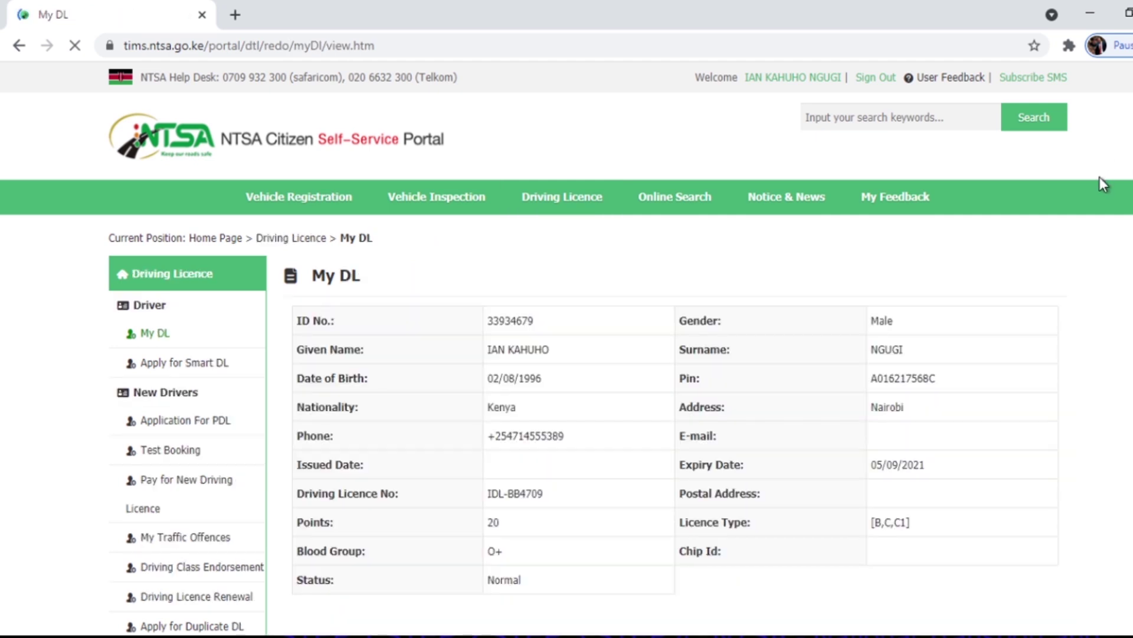
pyautogui.scroll(-2, 566, 348)
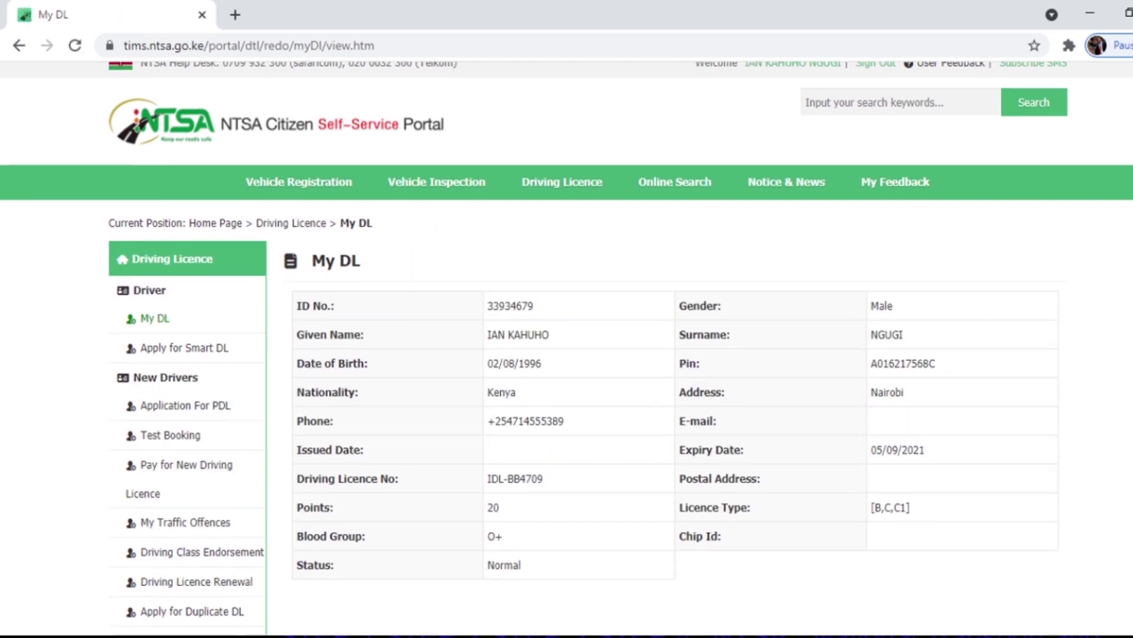
pyautogui.scroll(-2, 567, 348)
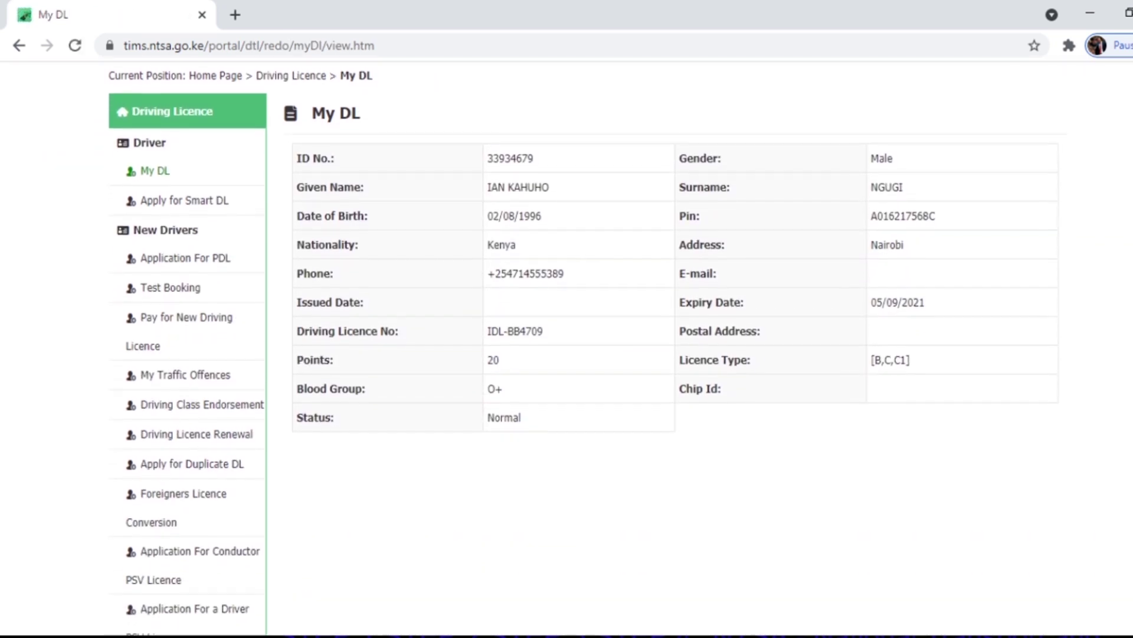
pyautogui.scroll(1, 671, 157)
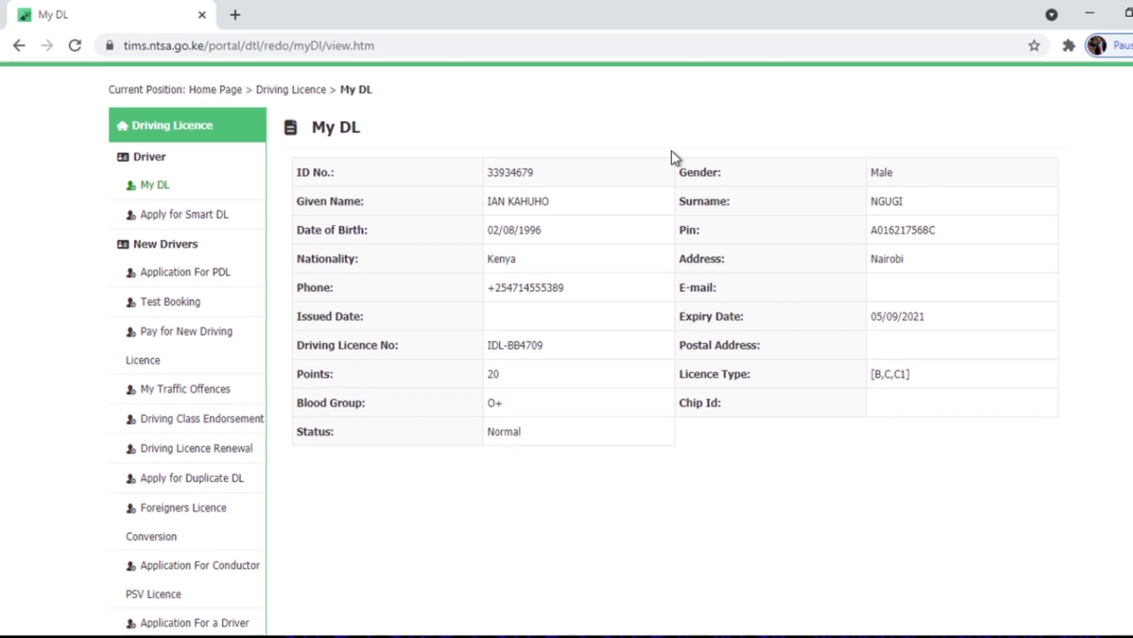
# Open Apply for Smart DL and scroll down to the KES 3050 fee table
pyautogui.click(176, 217)
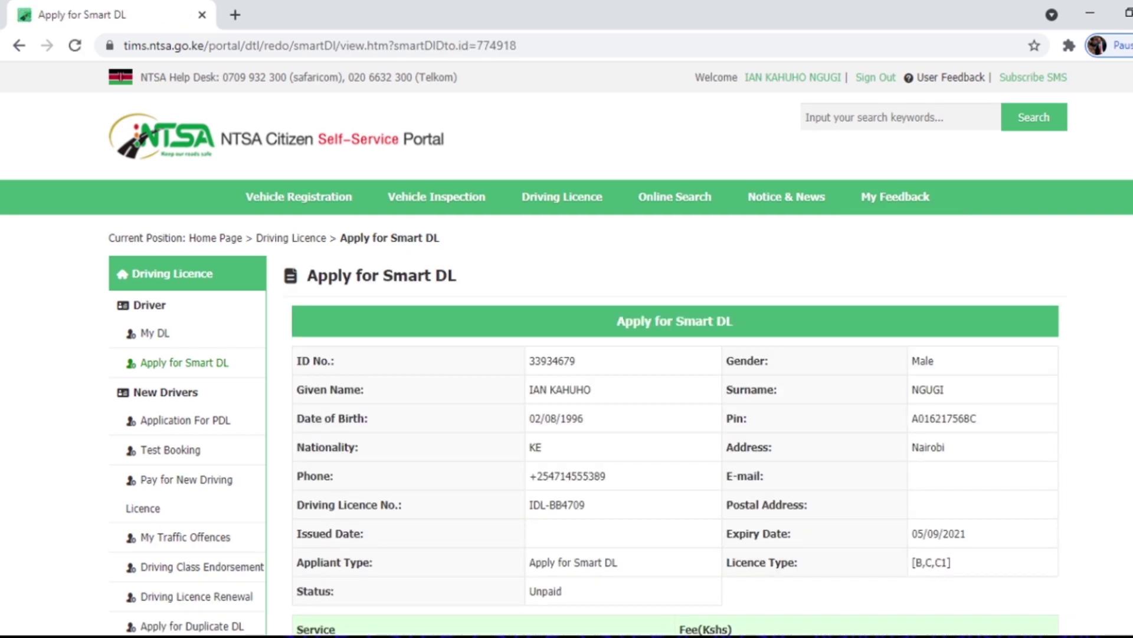
pyautogui.scroll(-4, 567, 349)
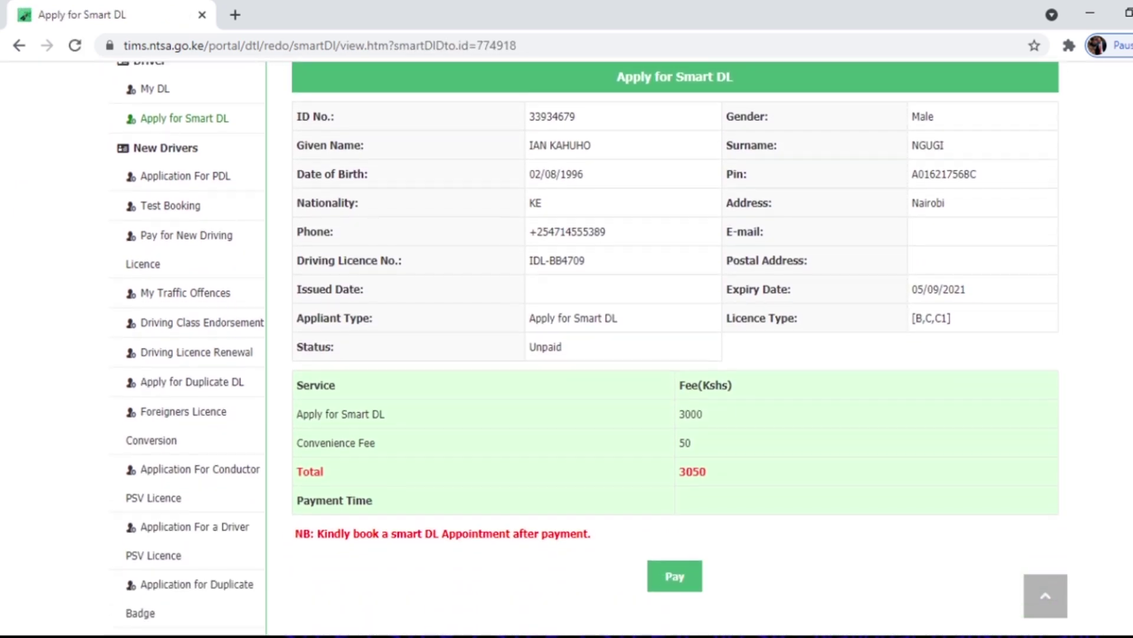
pyautogui.scroll(-3, 567, 348)
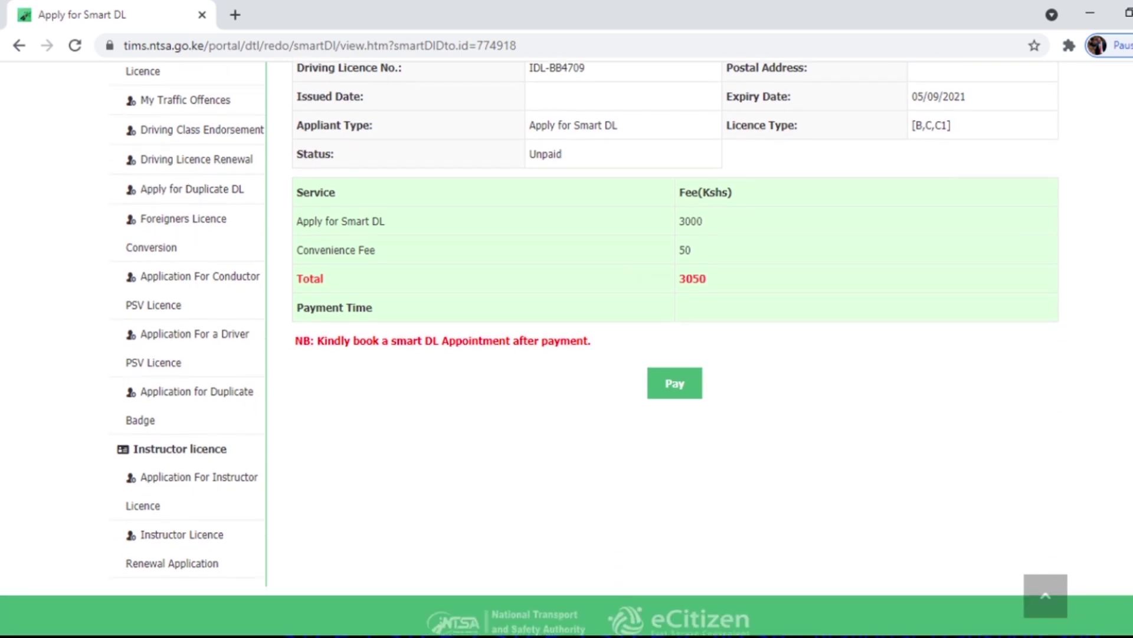
pyautogui.scroll(-1, 566, 348)
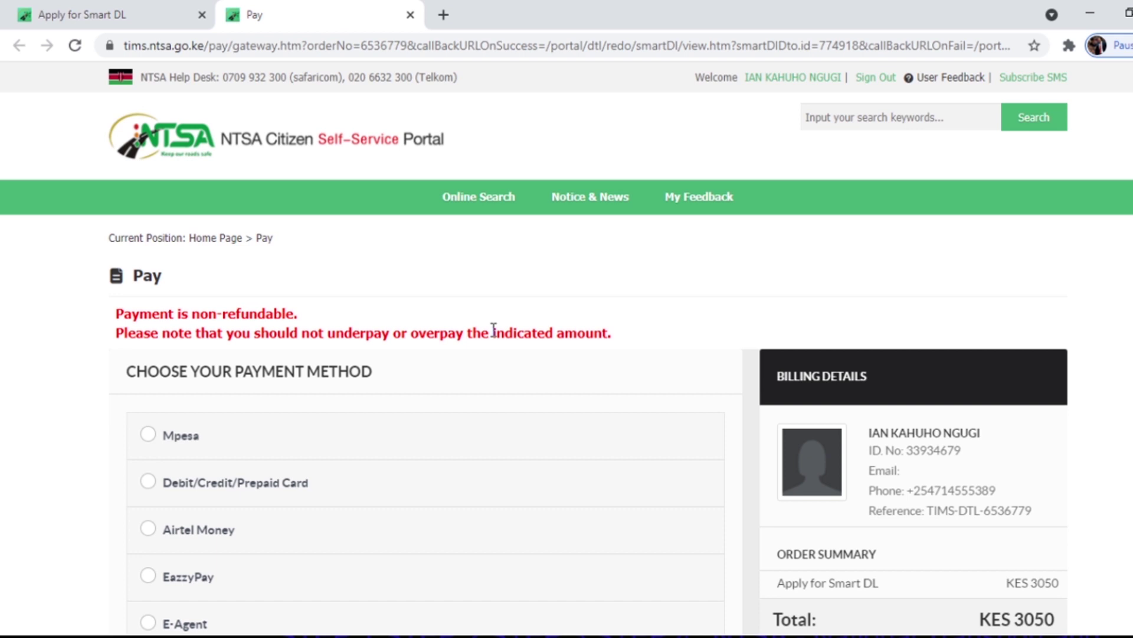
# Scroll through the seven payment methods, Mpesa to Pesalink, for the KES 3050 order
pyautogui.scroll(-3, 567, 349)
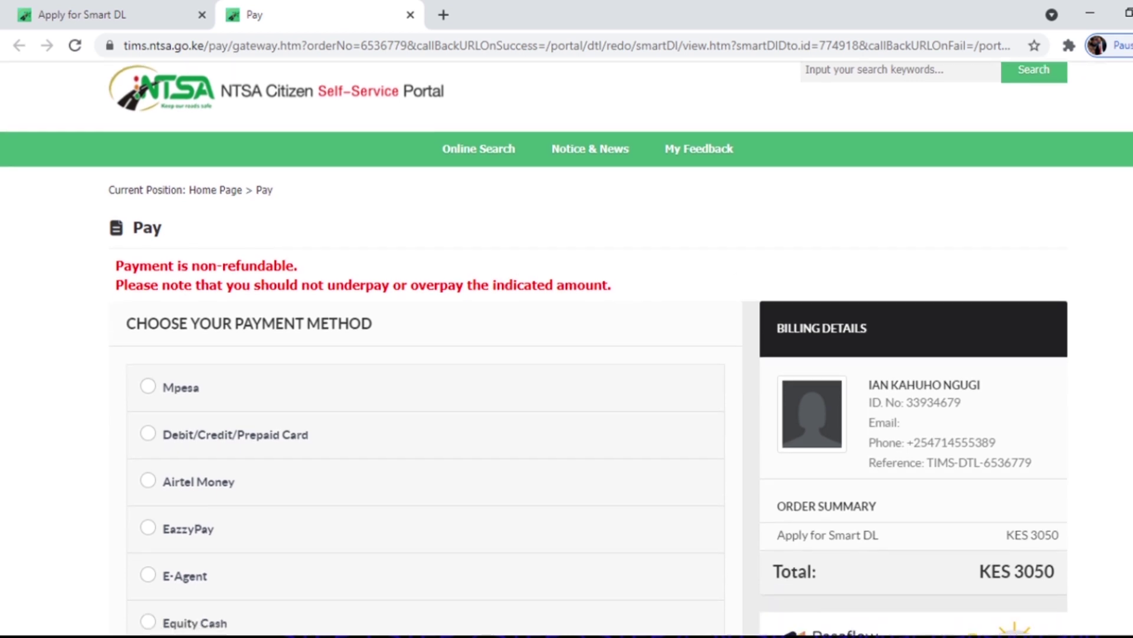
pyautogui.scroll(-1, 567, 349)
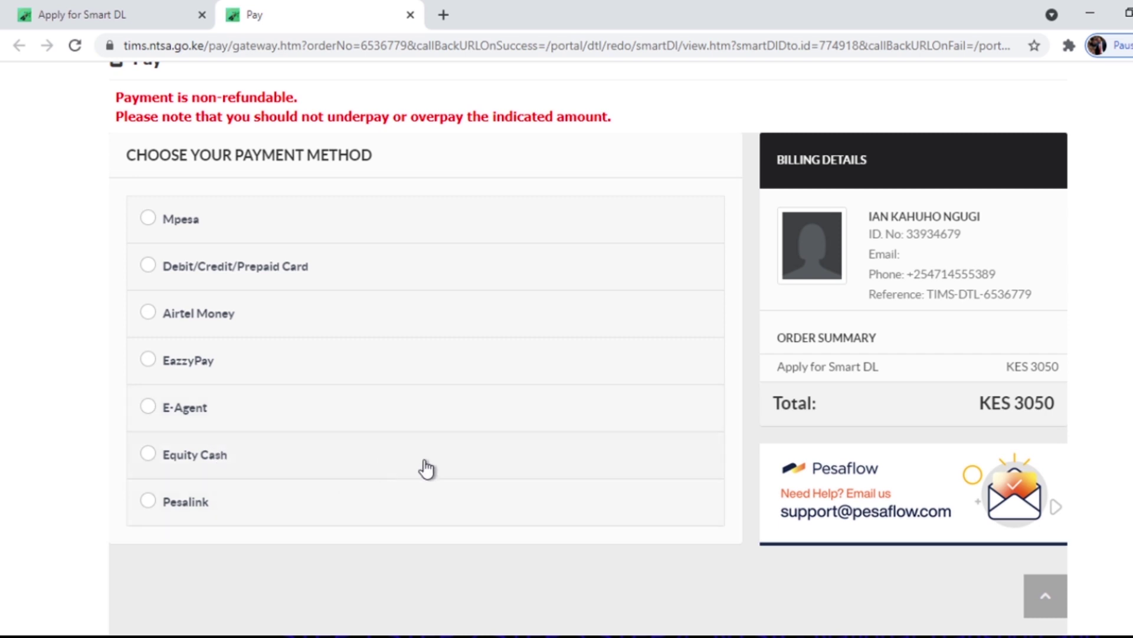
pyautogui.scroll(-2, 554, 254)
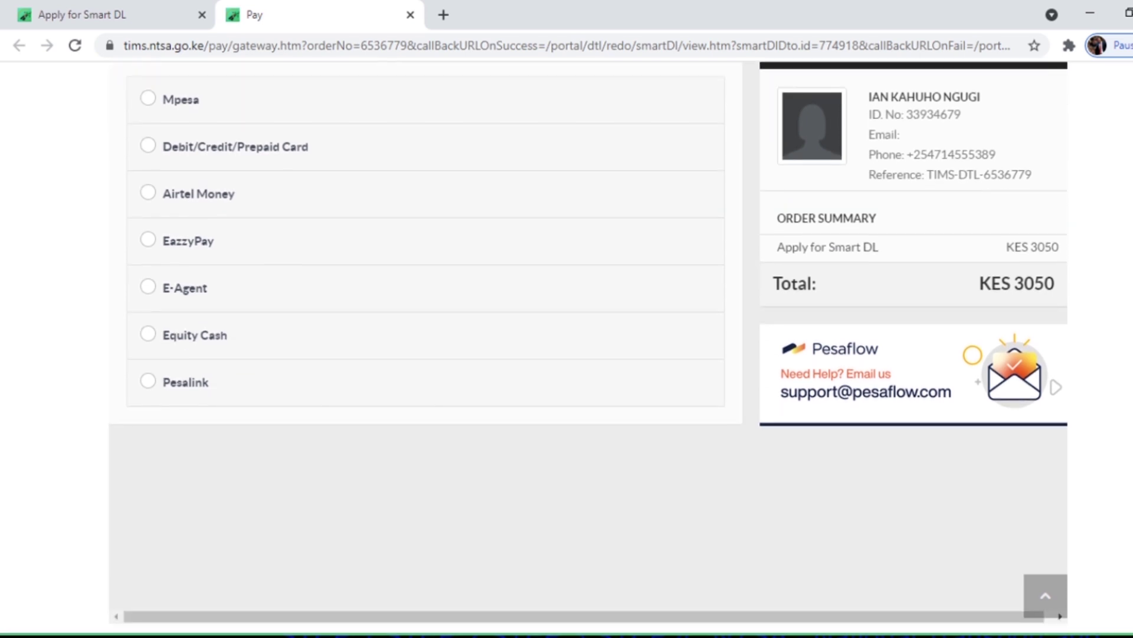
pyautogui.scroll(3, 555, 254)
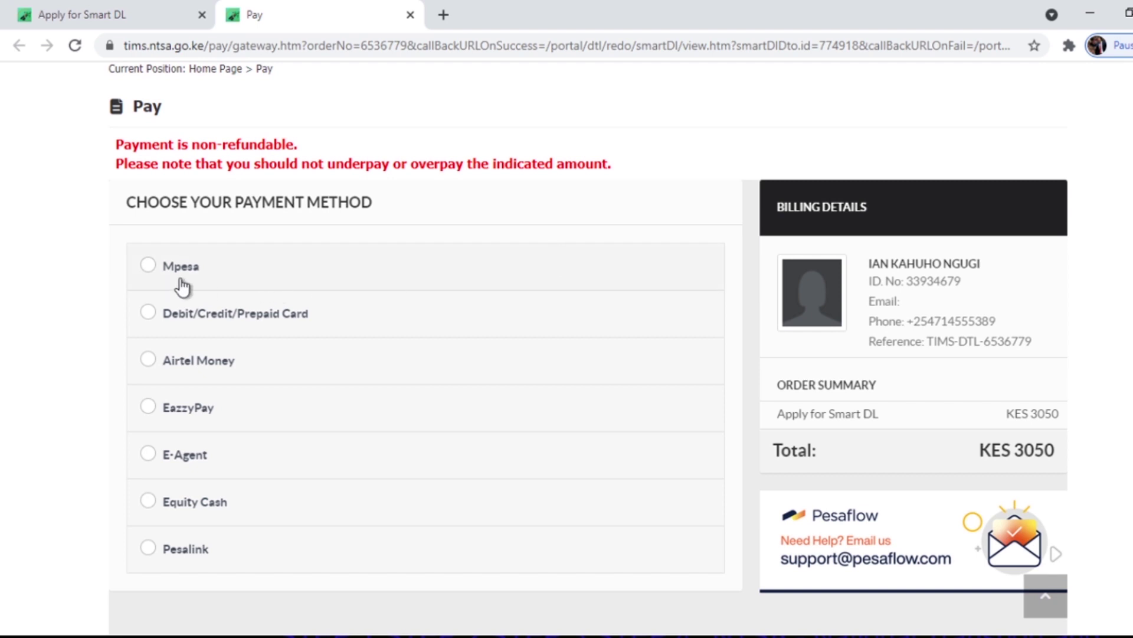
pyautogui.click(148, 265)
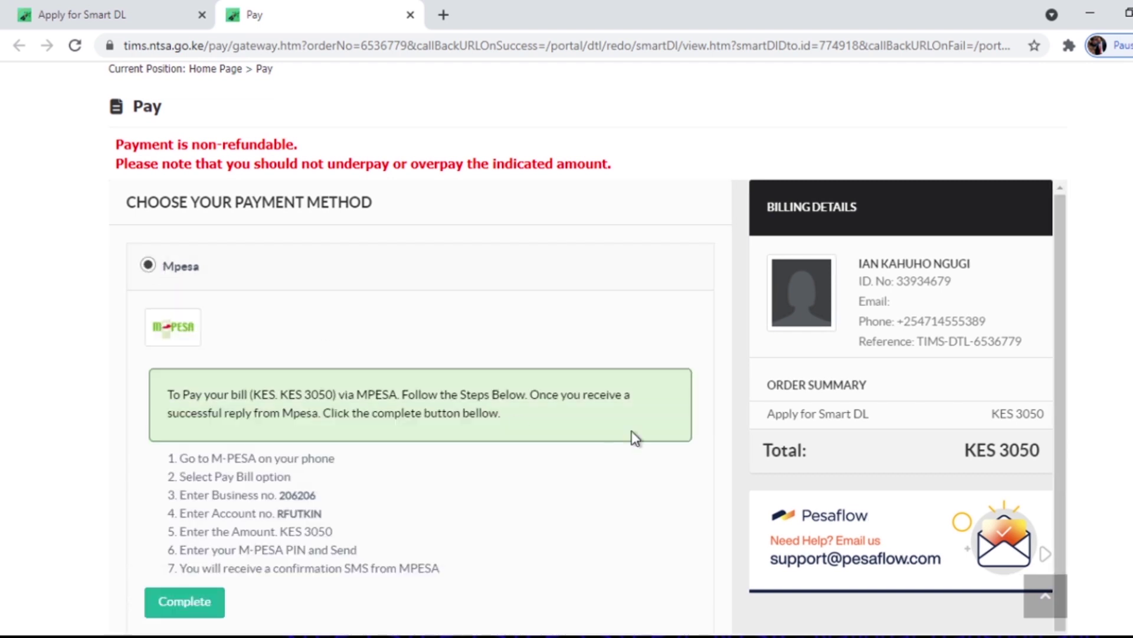
pyautogui.scroll(-3, 588, 349)
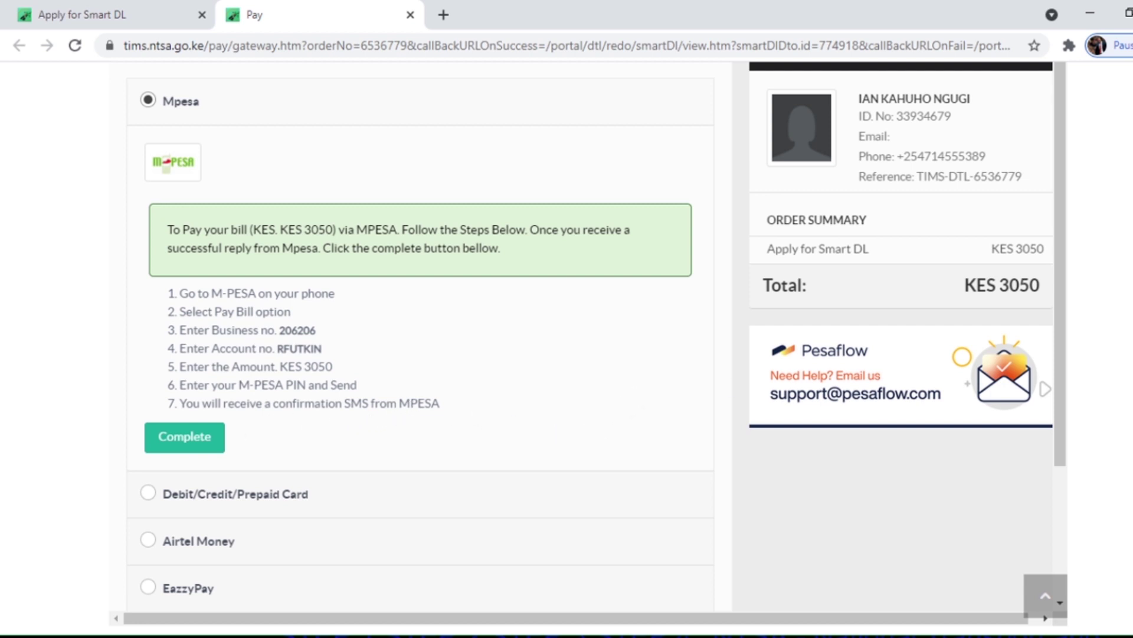
pyautogui.scroll(-2, 567, 348)
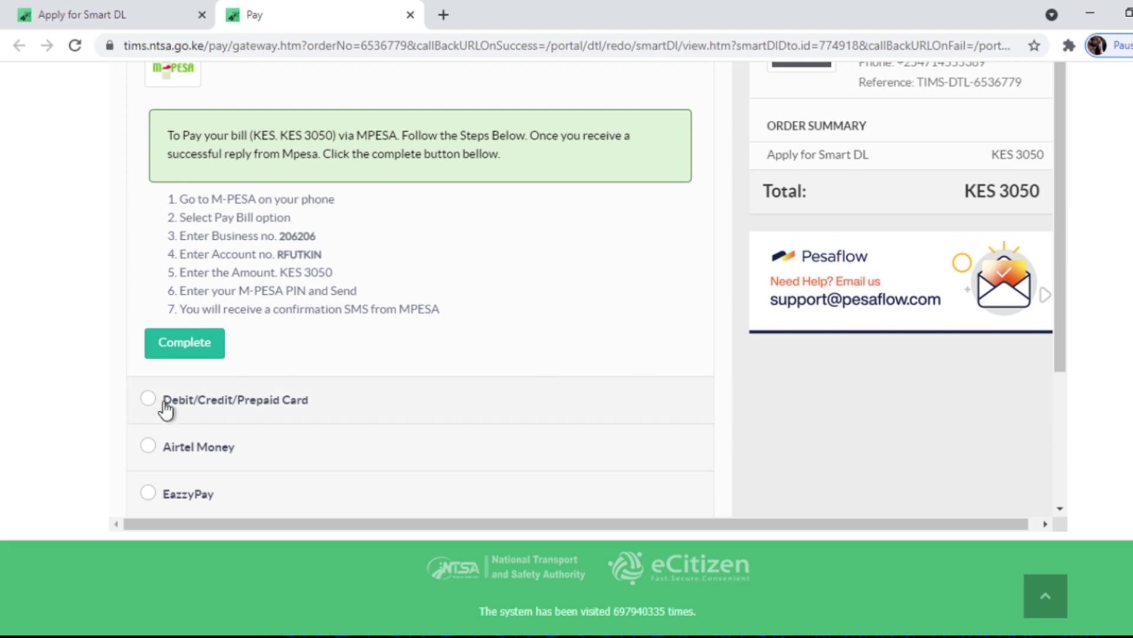
# Preview the Debit/Credit/Prepaid Card option, then switch back to Mpesa
pyautogui.click(148, 398)
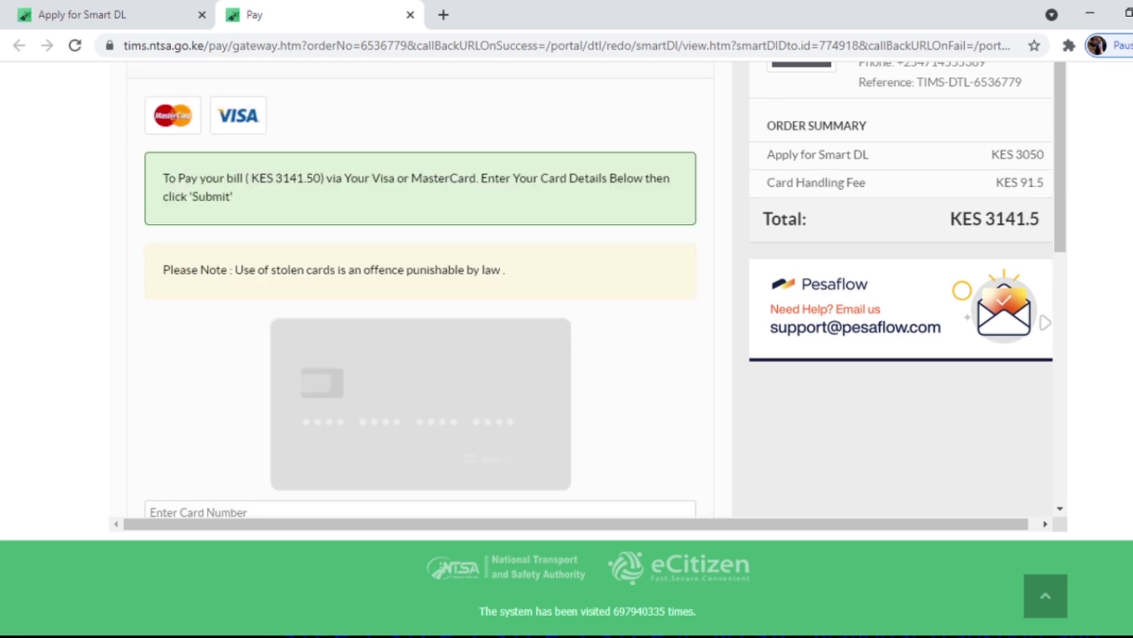
pyautogui.scroll(2, 567, 348)
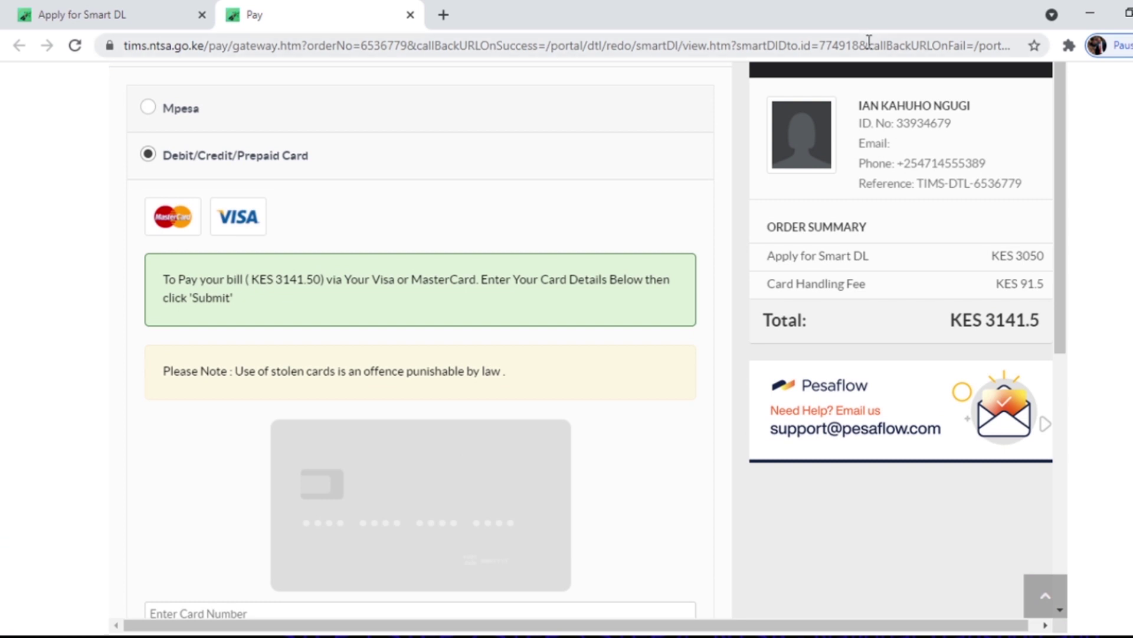
pyautogui.click(149, 108)
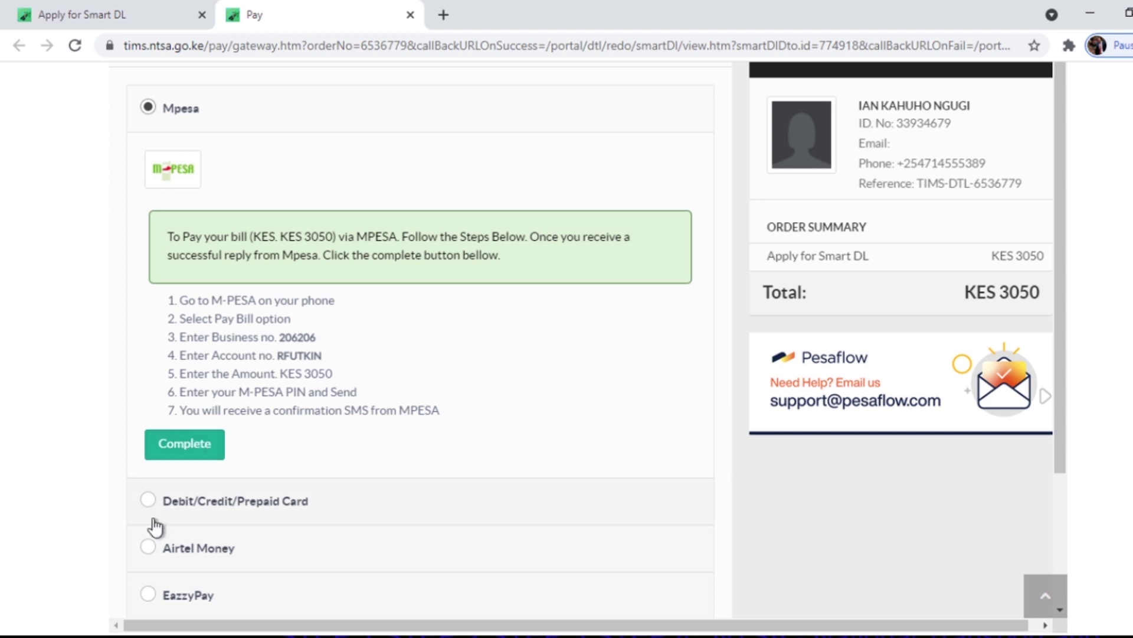
# Select Airtel Money and review its pay bill steps for KES 3050
pyautogui.click(152, 546)
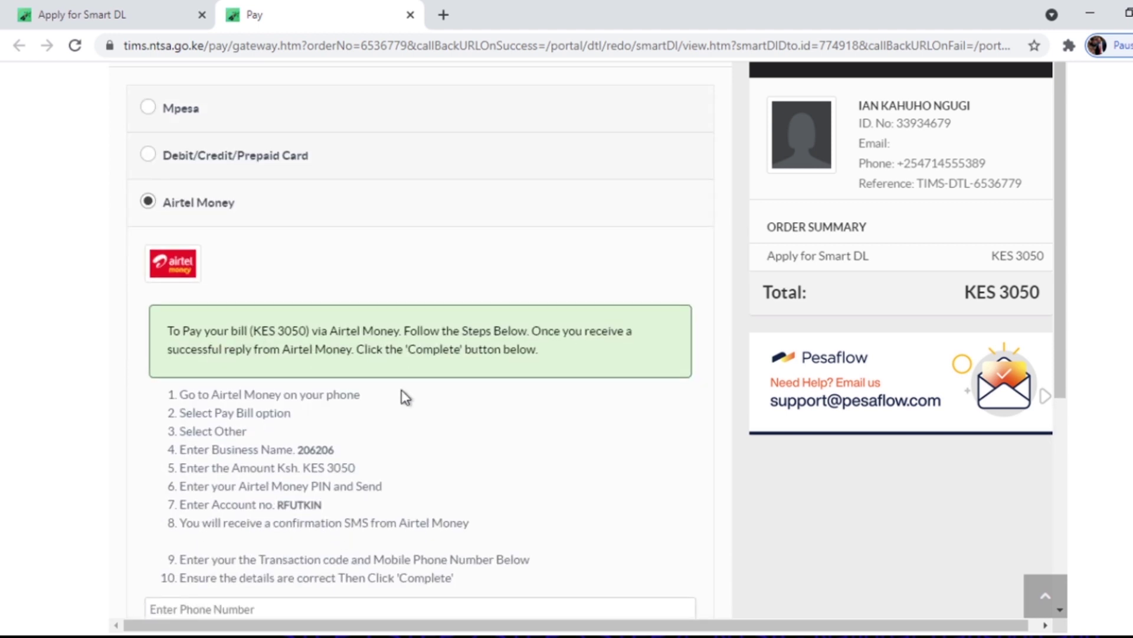
pyautogui.scroll(1, 414, 348)
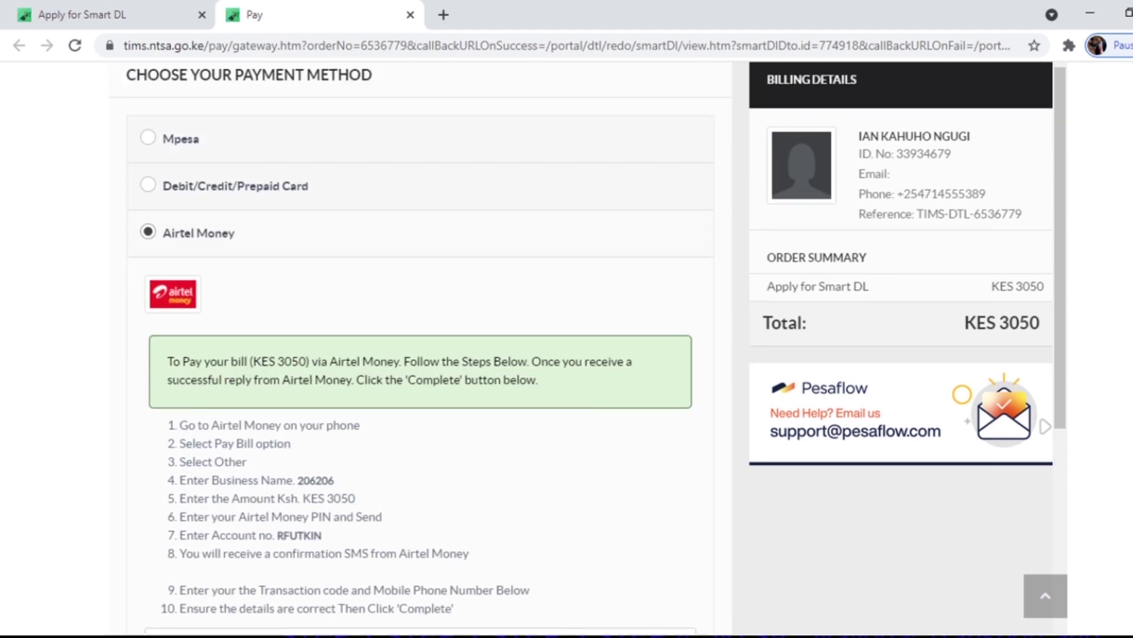
pyautogui.scroll(-2, 413, 348)
pyautogui.scroll(3, 566, 349)
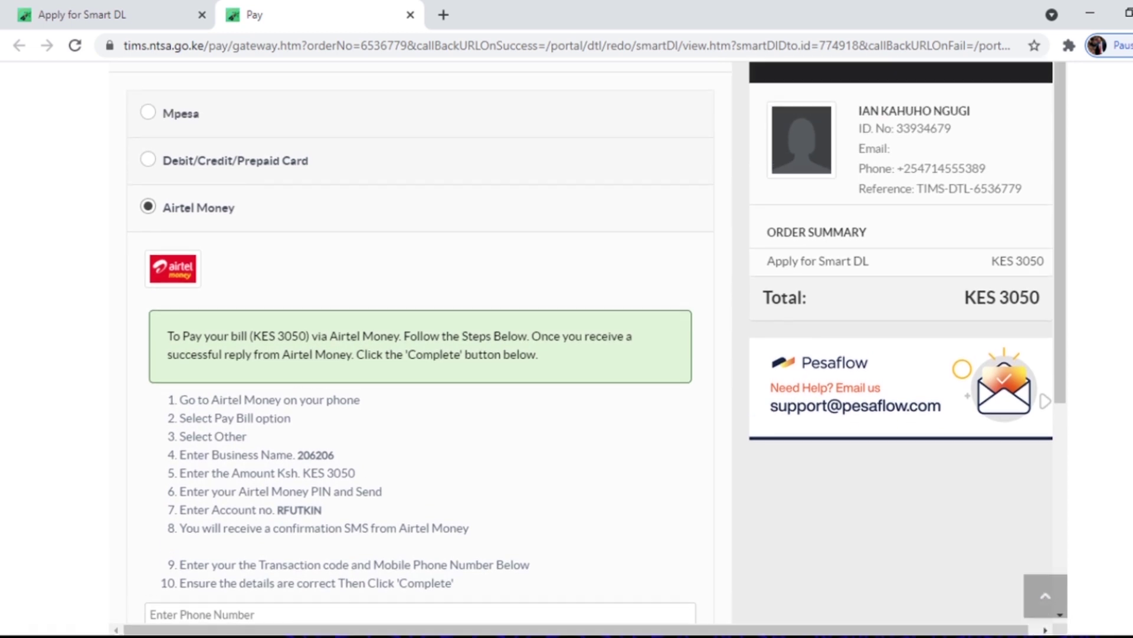
pyautogui.scroll(2, 566, 348)
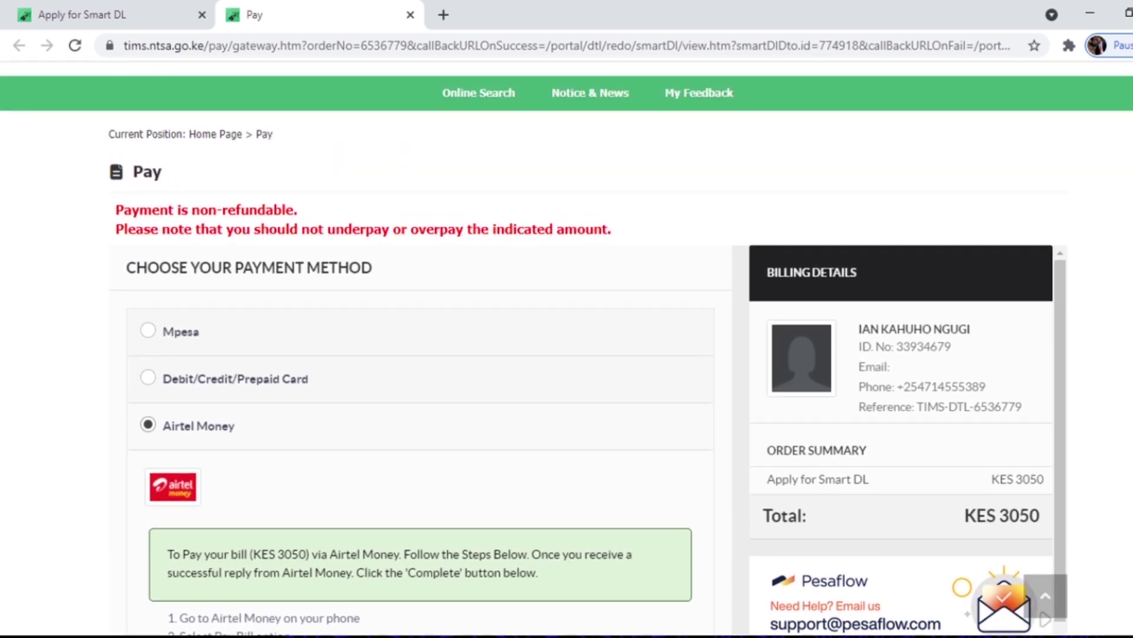
pyautogui.scroll(-5, 567, 348)
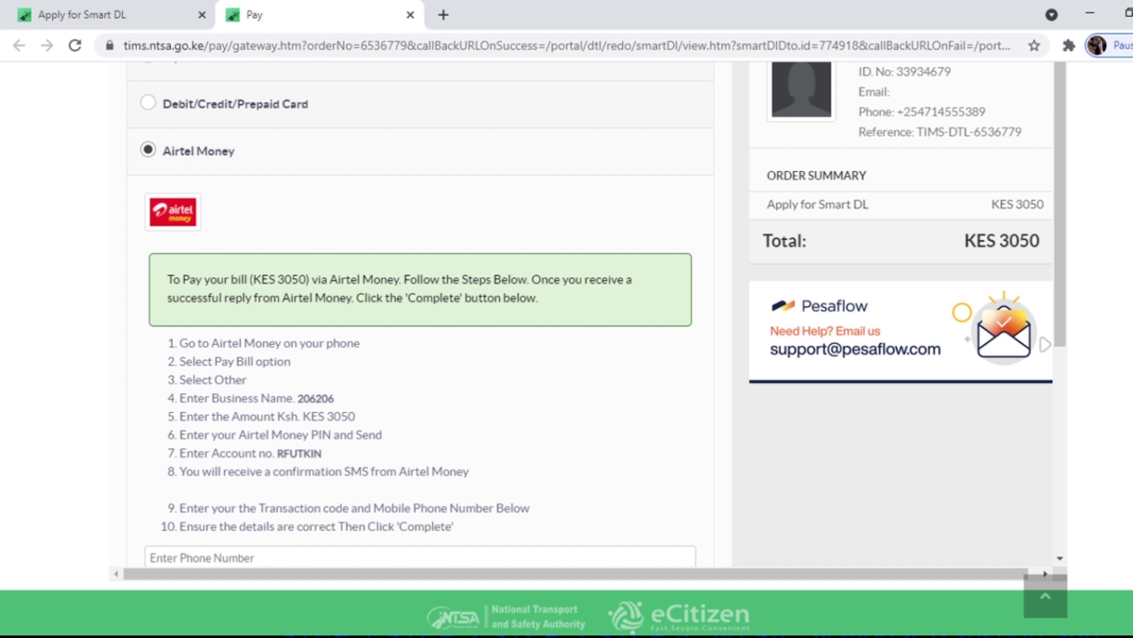
pyautogui.scroll(4, 803, 175)
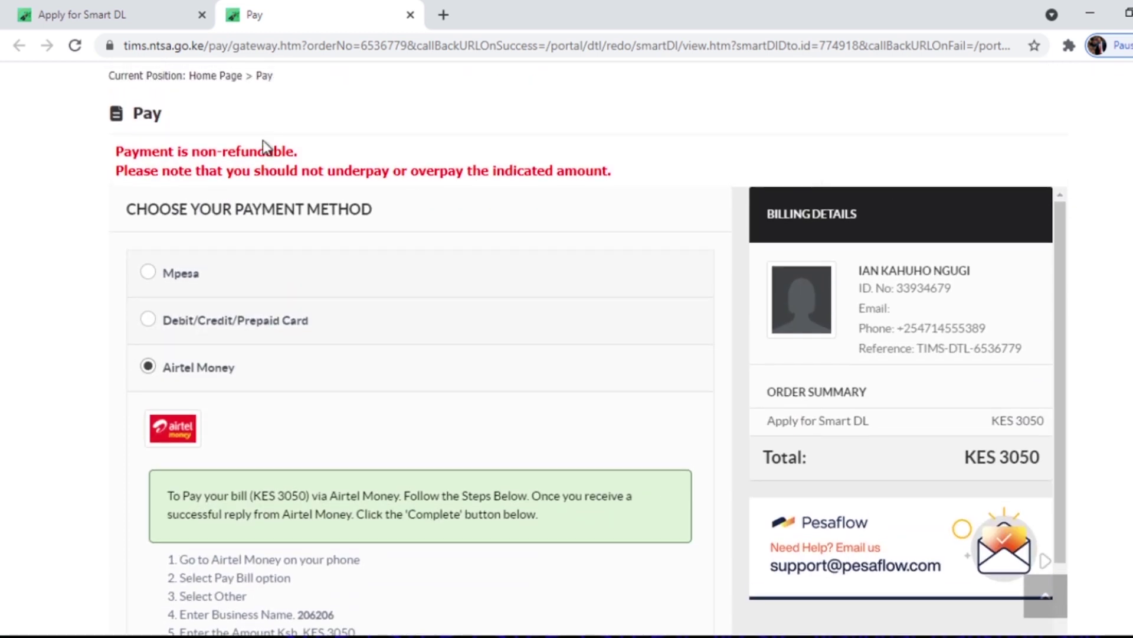
pyautogui.scroll(3, 616, 298)
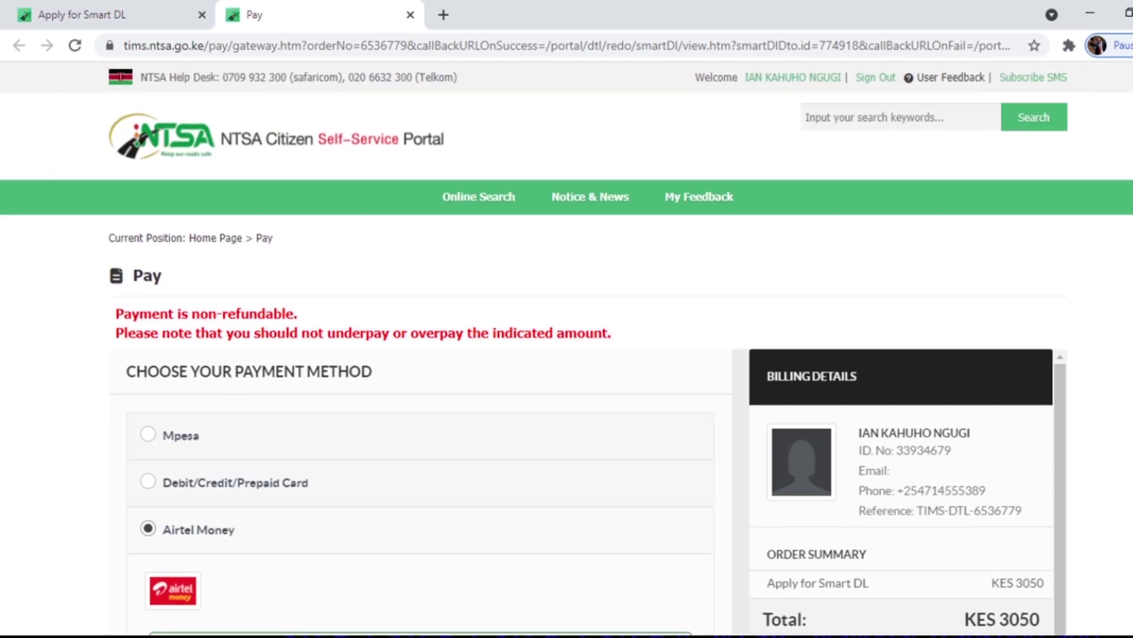
# Reselect Mpesa as the payment method and submit it with Complete
pyautogui.click(141, 434)
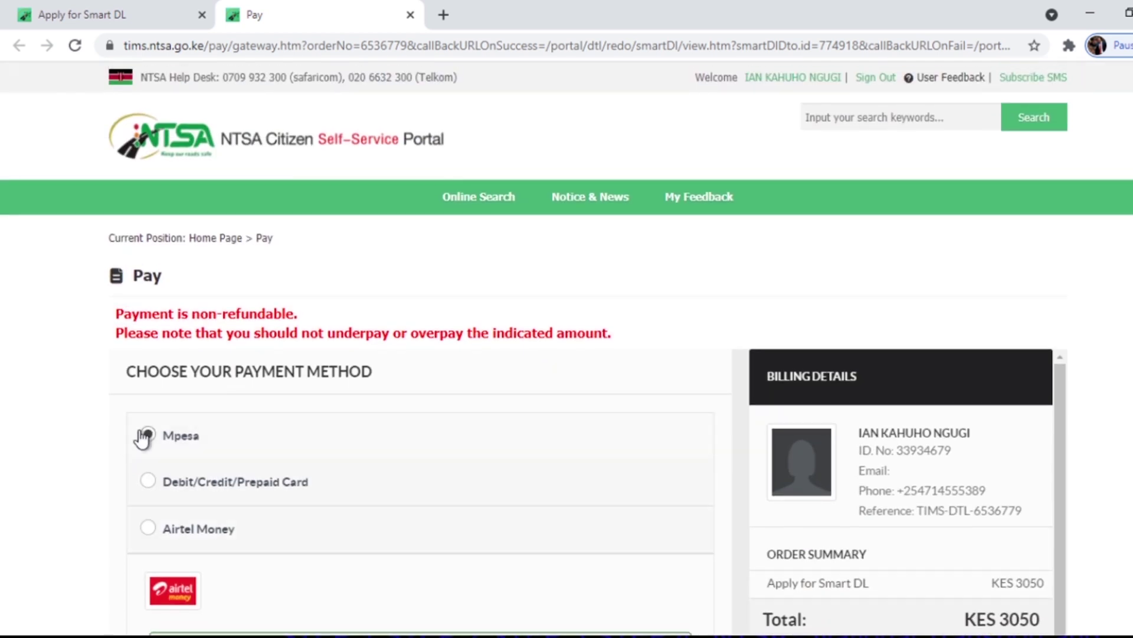
pyautogui.scroll(-8, 771, 422)
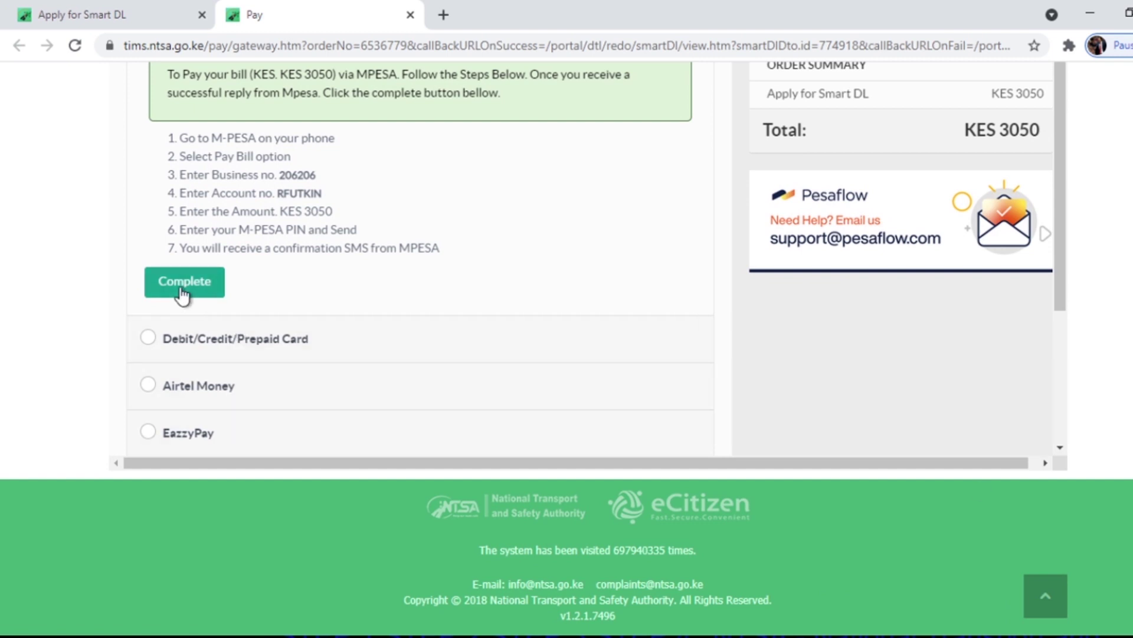
pyautogui.click(183, 282)
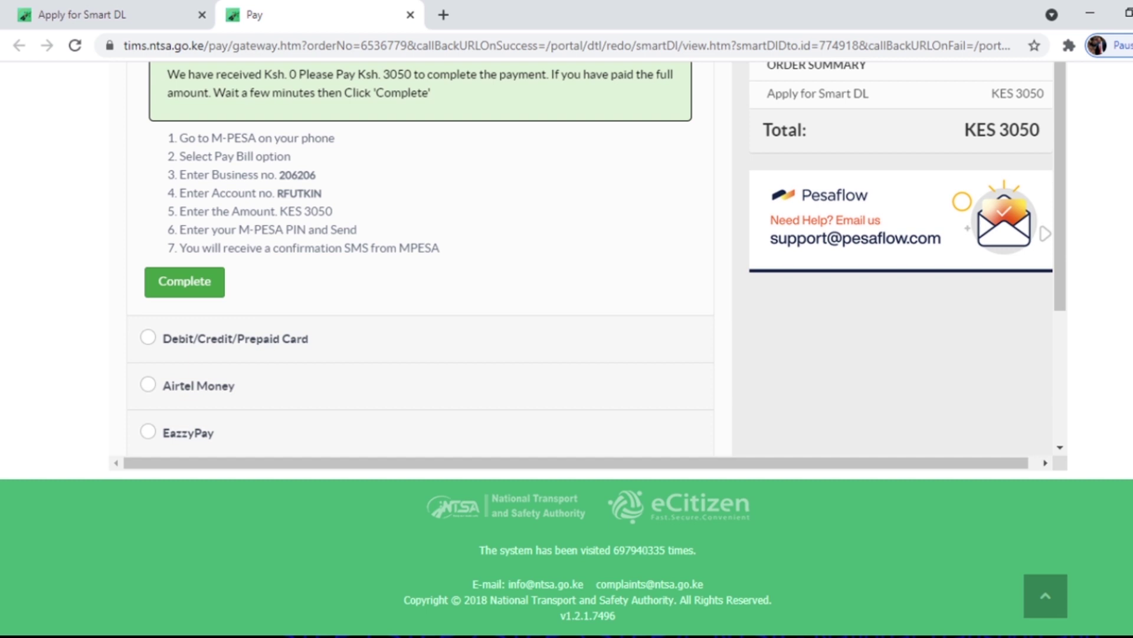
# Review the 'received Ksh. 0, please pay 3050' notice and the business 206206 pay bill steps
pyautogui.scroll(8, 567, 348)
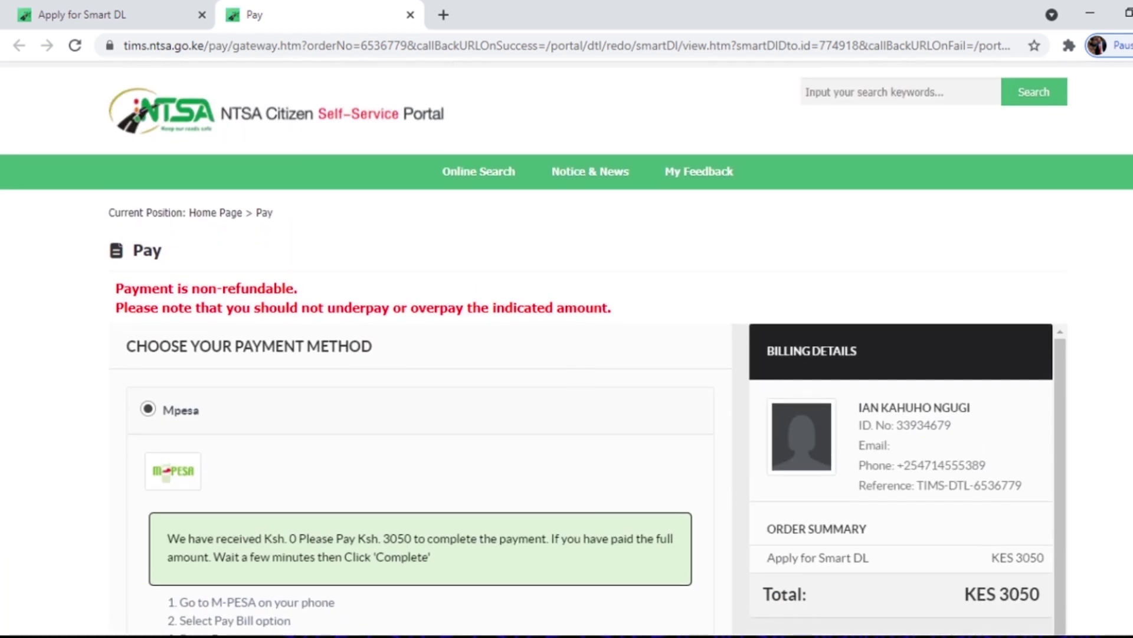
pyautogui.scroll(1, 567, 348)
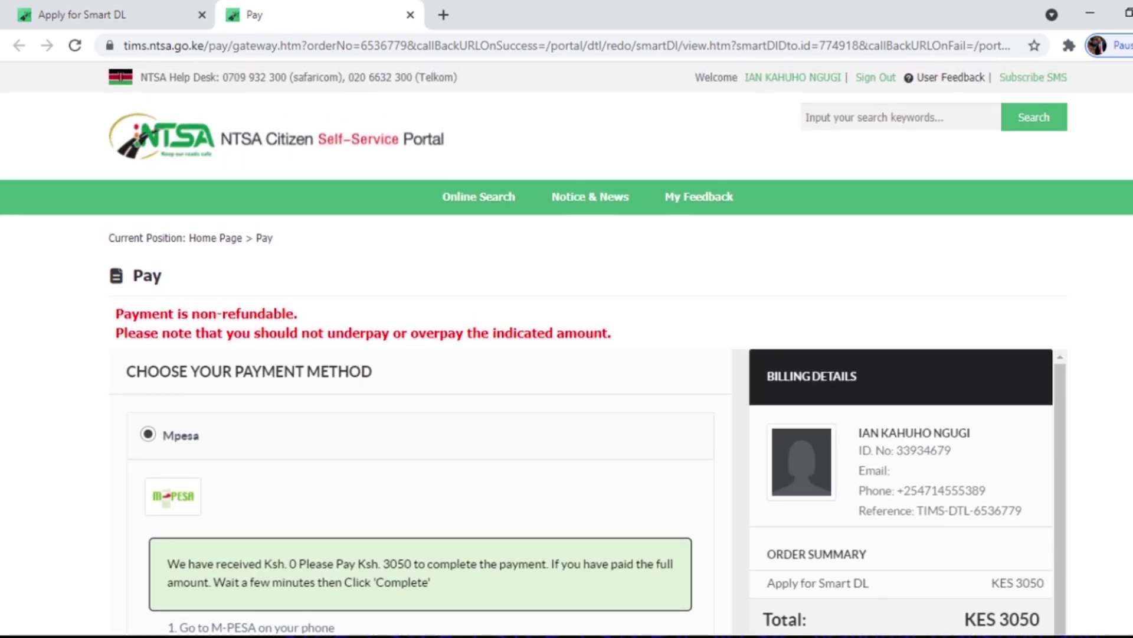
pyautogui.scroll(-3, 566, 348)
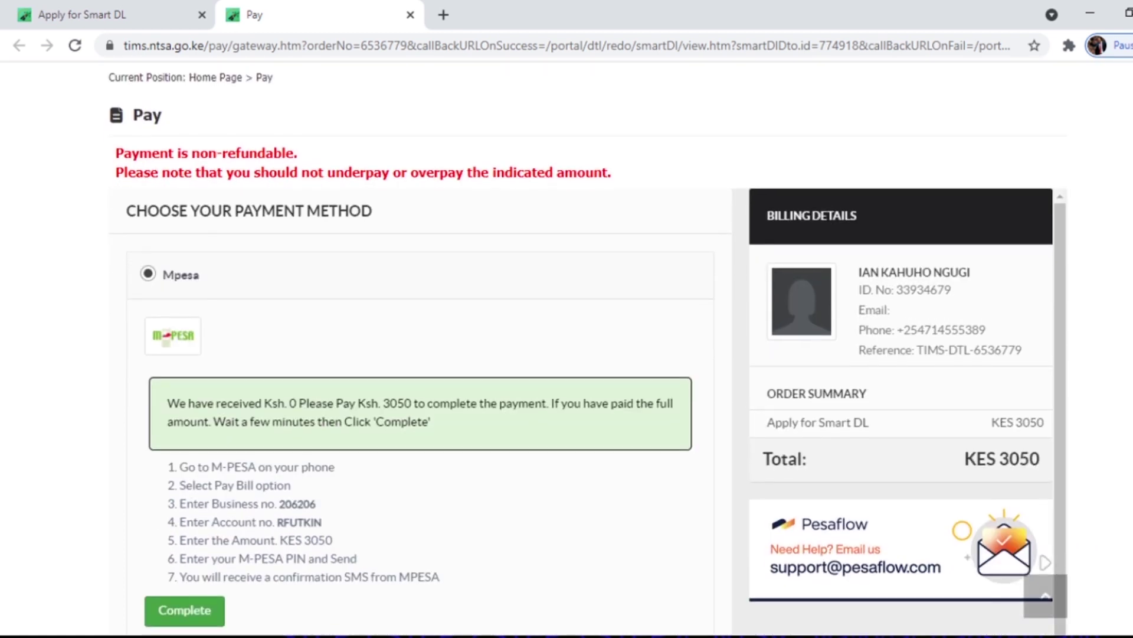
pyautogui.scroll(-4, 567, 349)
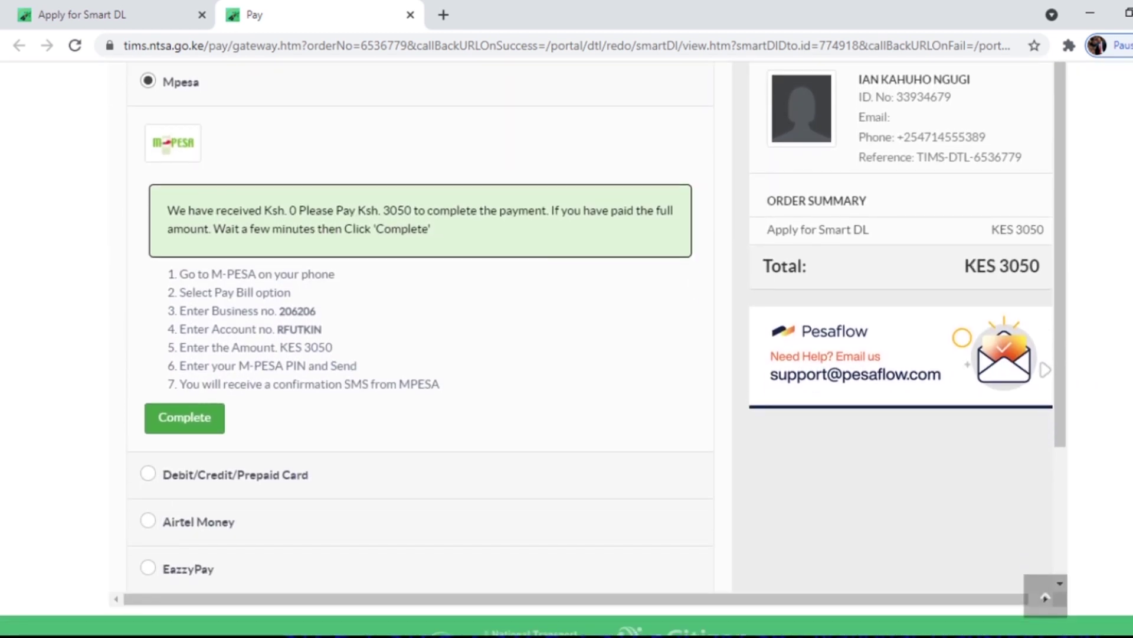
pyautogui.scroll(-1, 567, 349)
pyautogui.scroll(4, 567, 349)
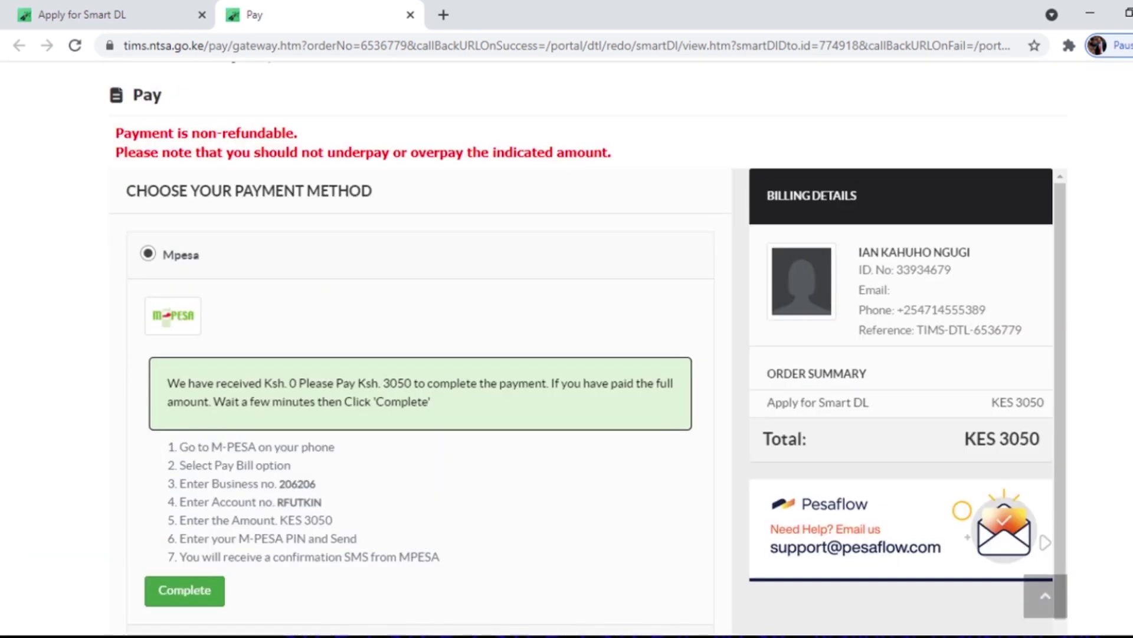